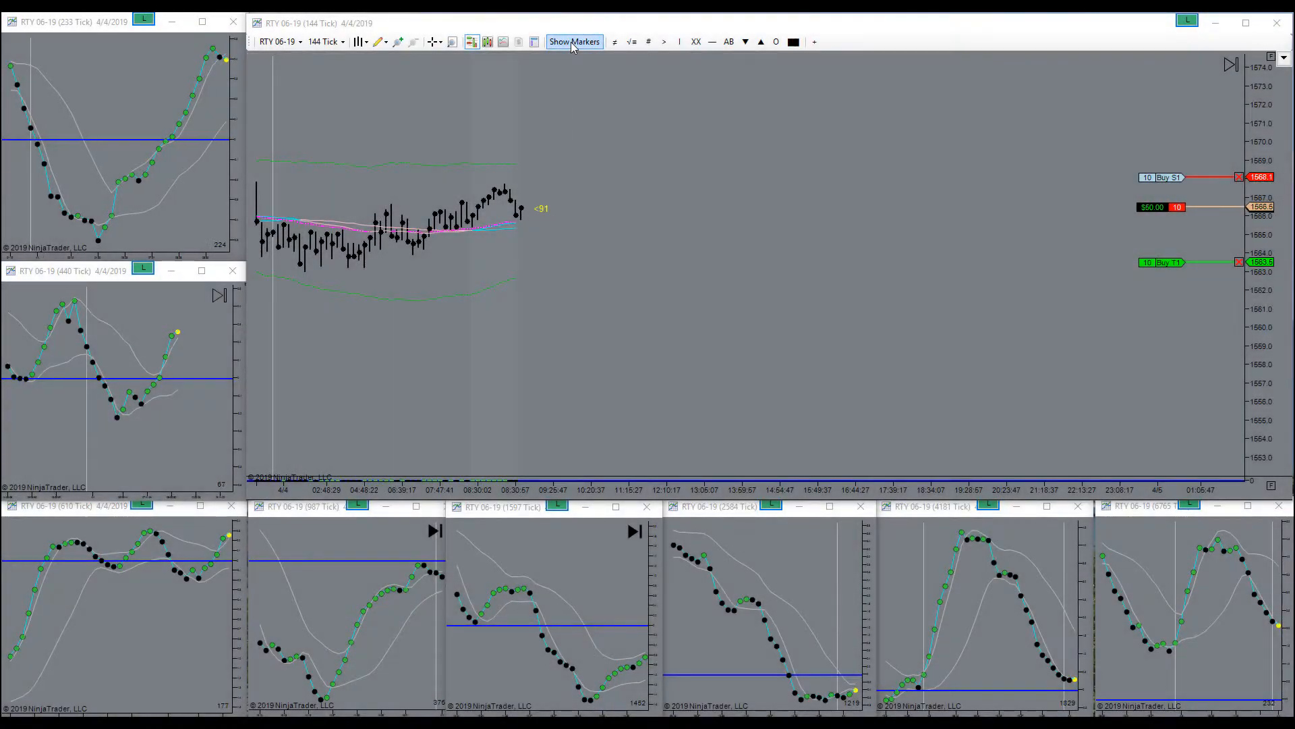
Step: Enable trade execution markers on the RTY chart and switch to a global crosshair
click(574, 43)
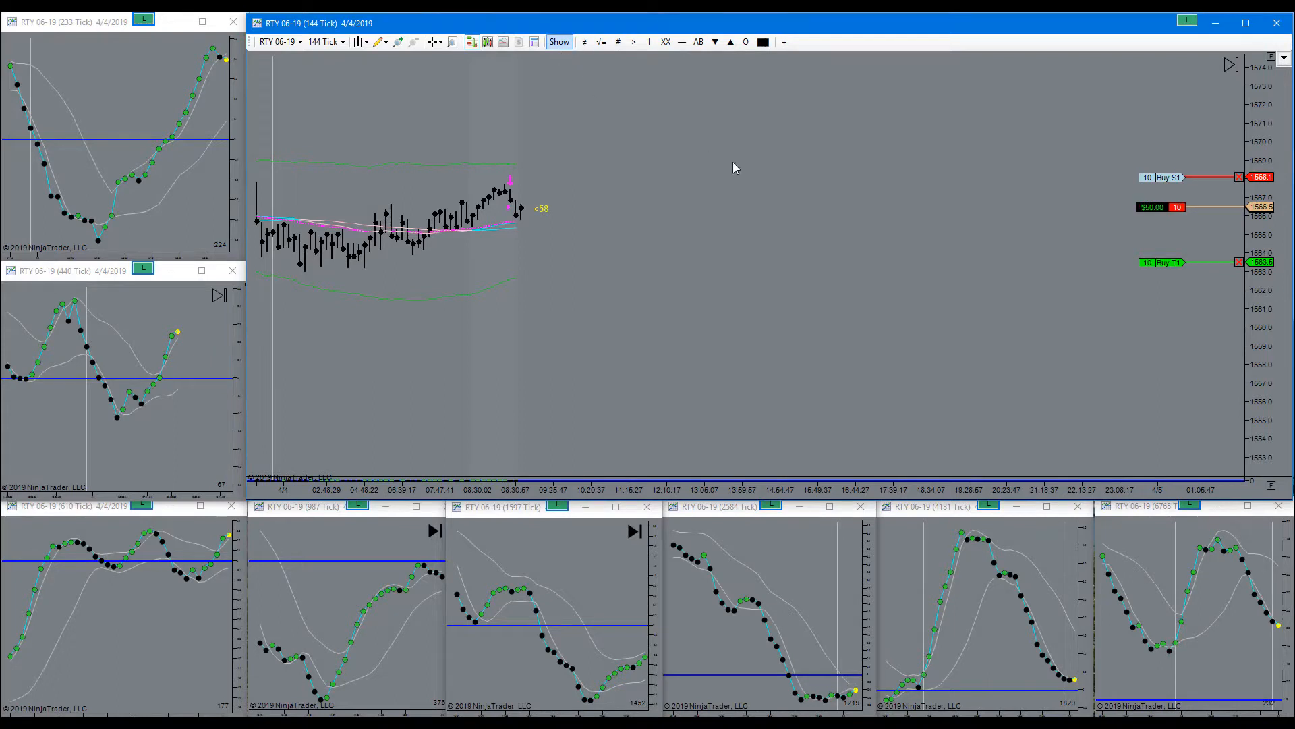
key(ctrl+q)
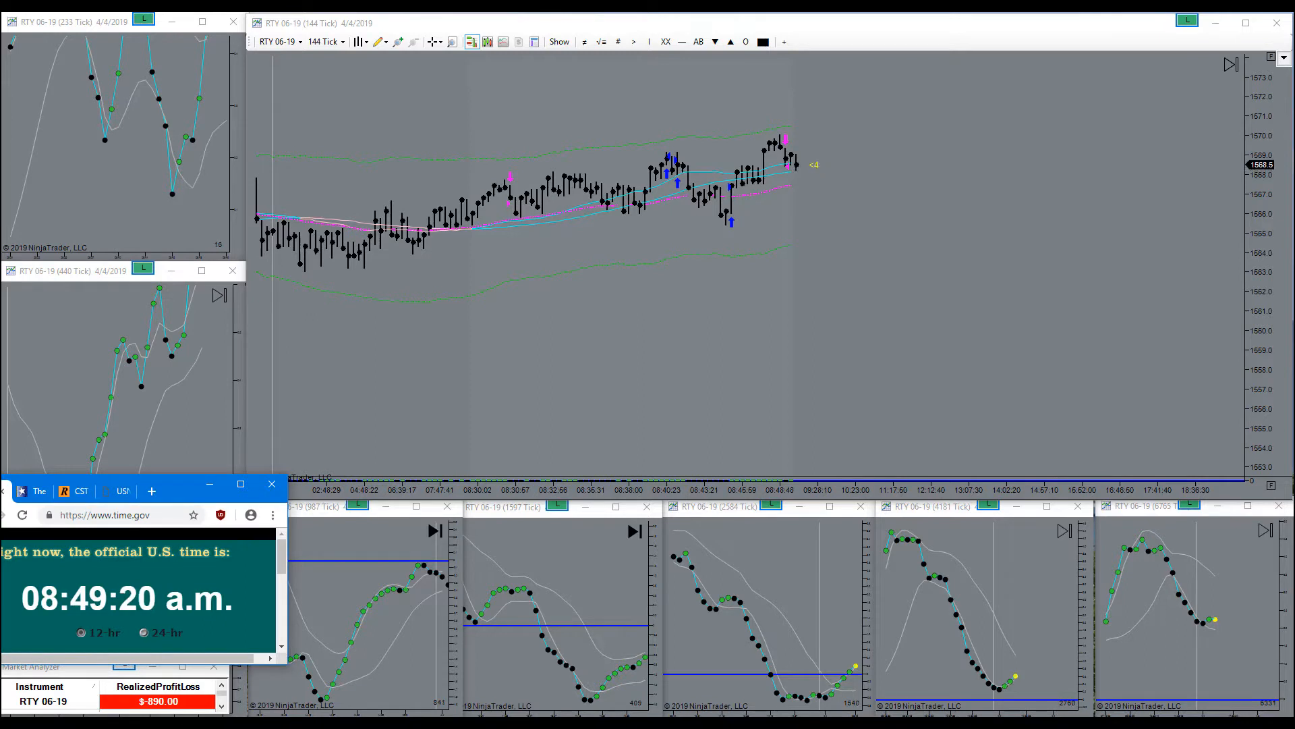
Step: Move the clock over the left charts and set the RTY chart pointer to a local crosshair
drag(263, 234, 224, 303)
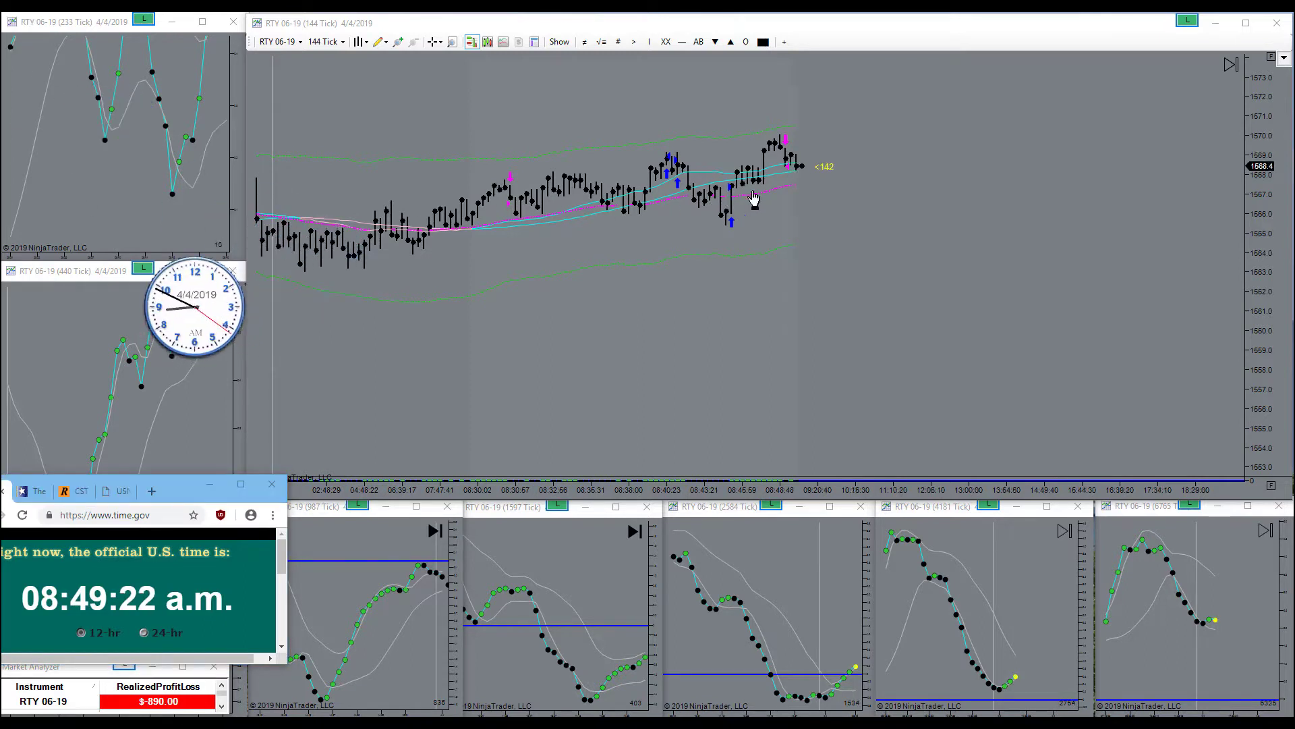
click(436, 43)
click(435, 43)
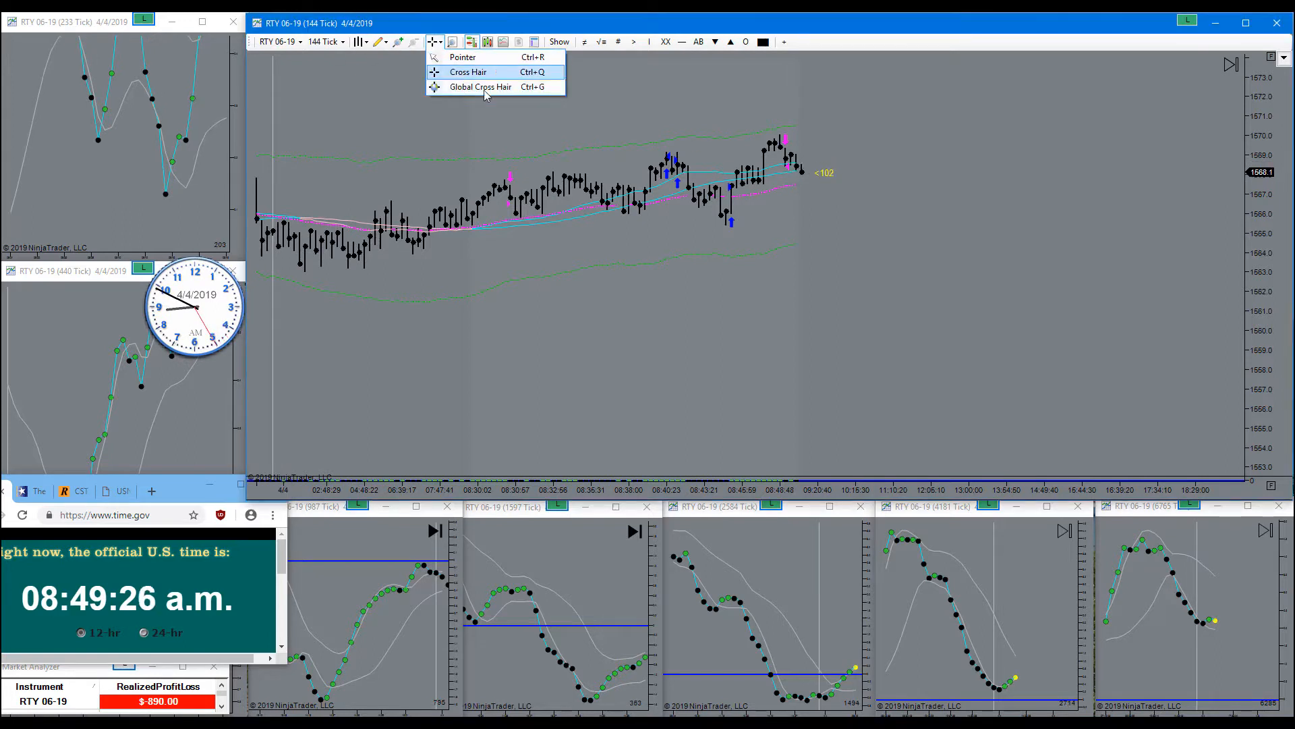
click(466, 76)
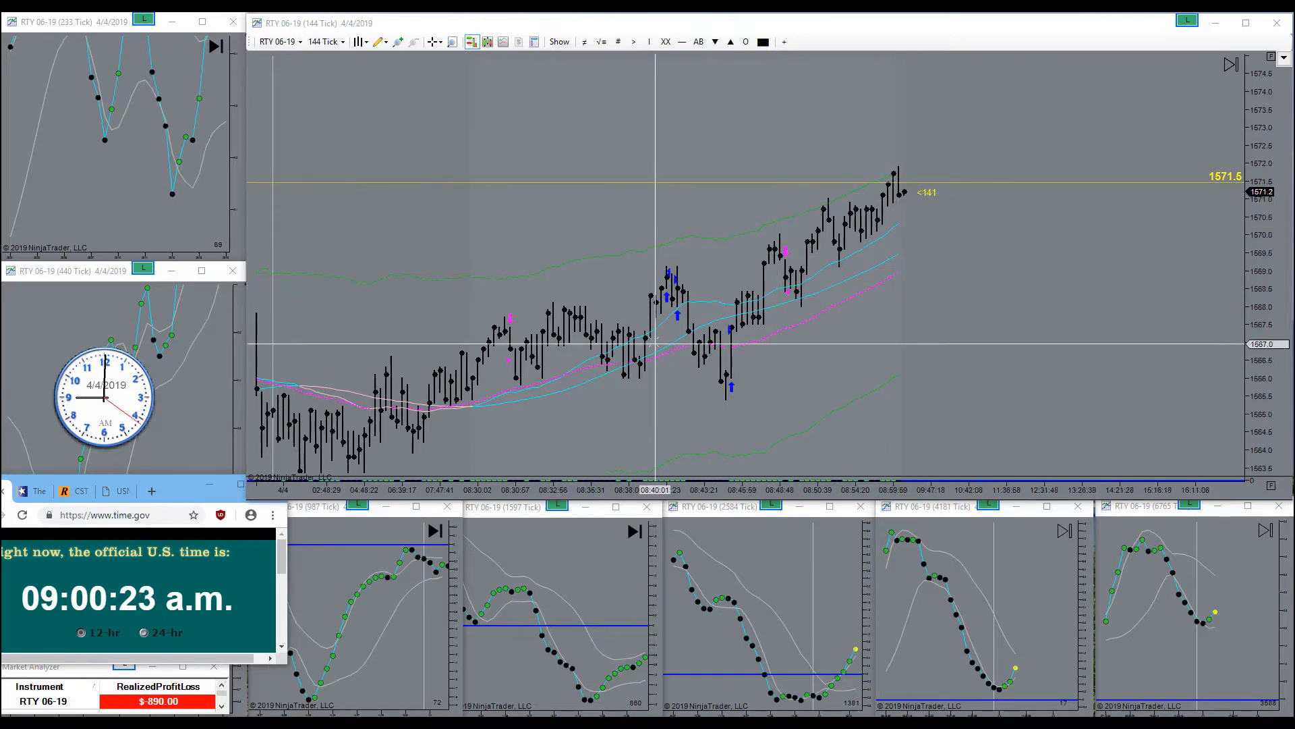
Step: Draw an orange trend line from the chart's lower area up to the latest RTY bars
click(635, 42)
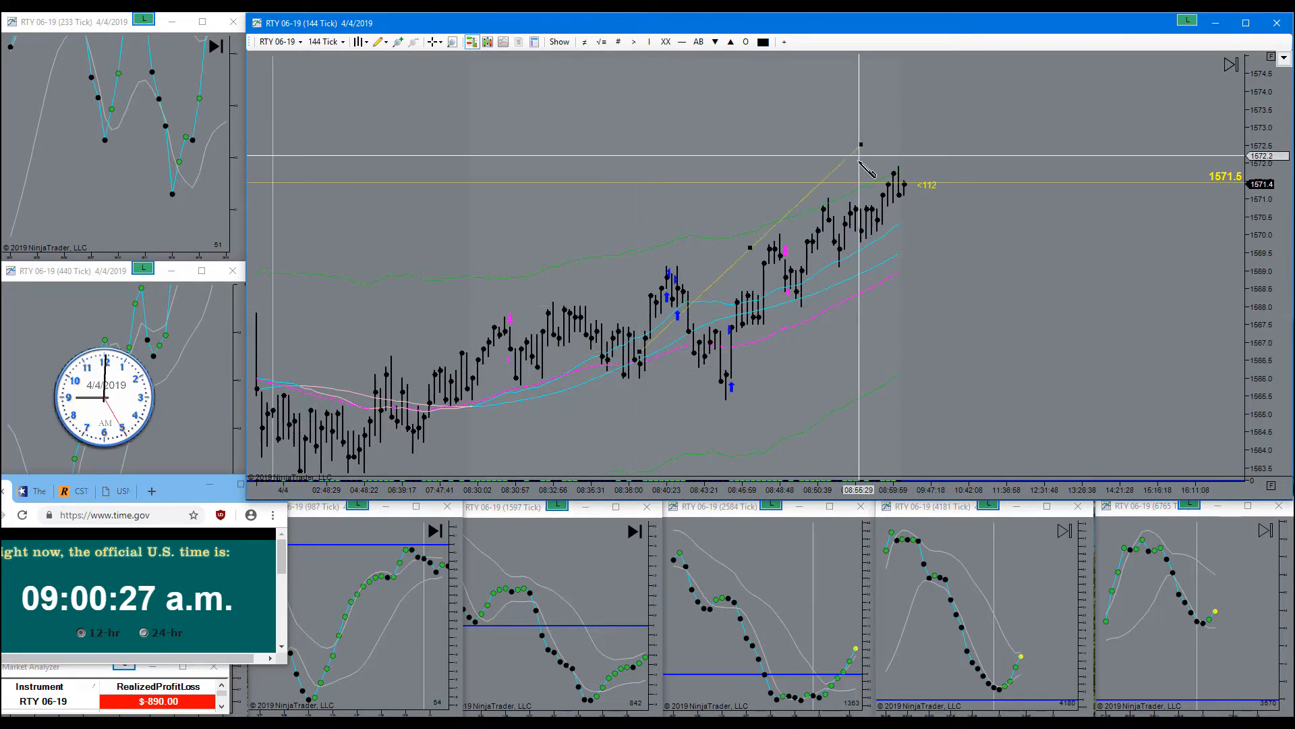
click(637, 351)
click(868, 265)
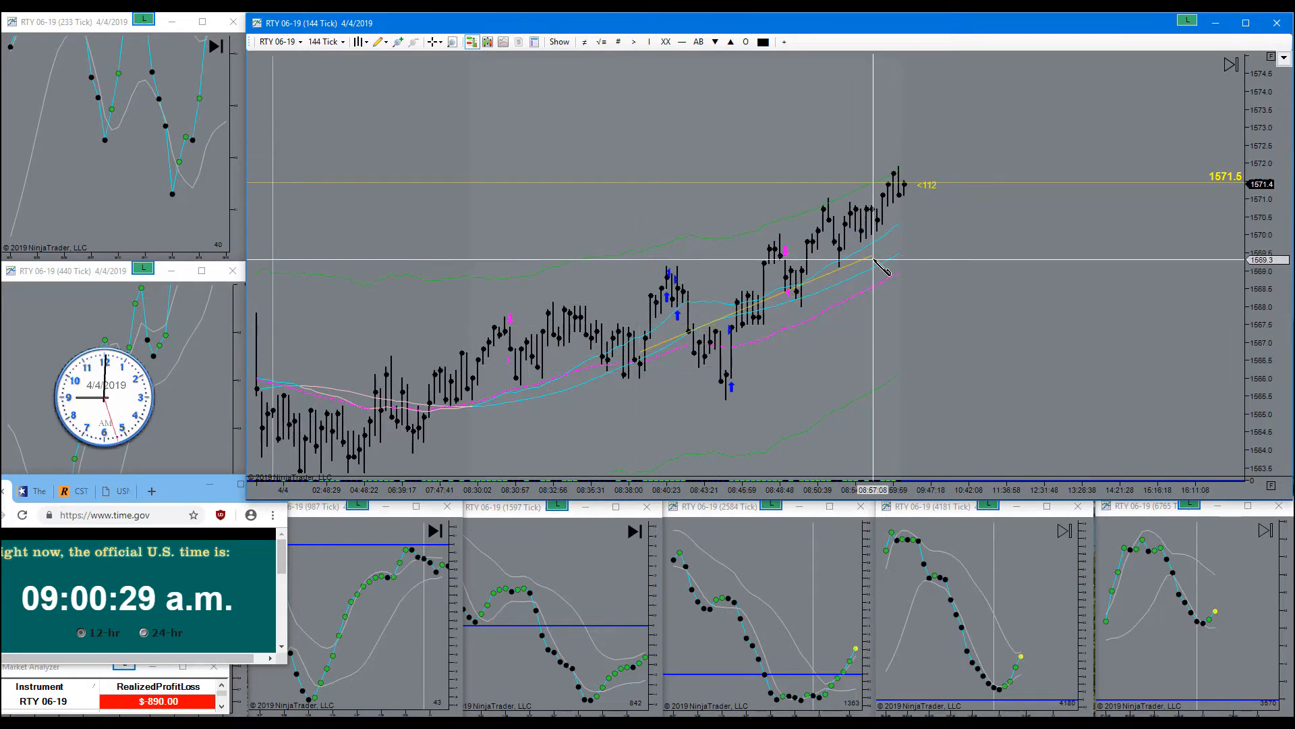
Step: Draw a zigzag projected price path right of the last bar, ending near the 1571.5 level
click(887, 286)
click(903, 310)
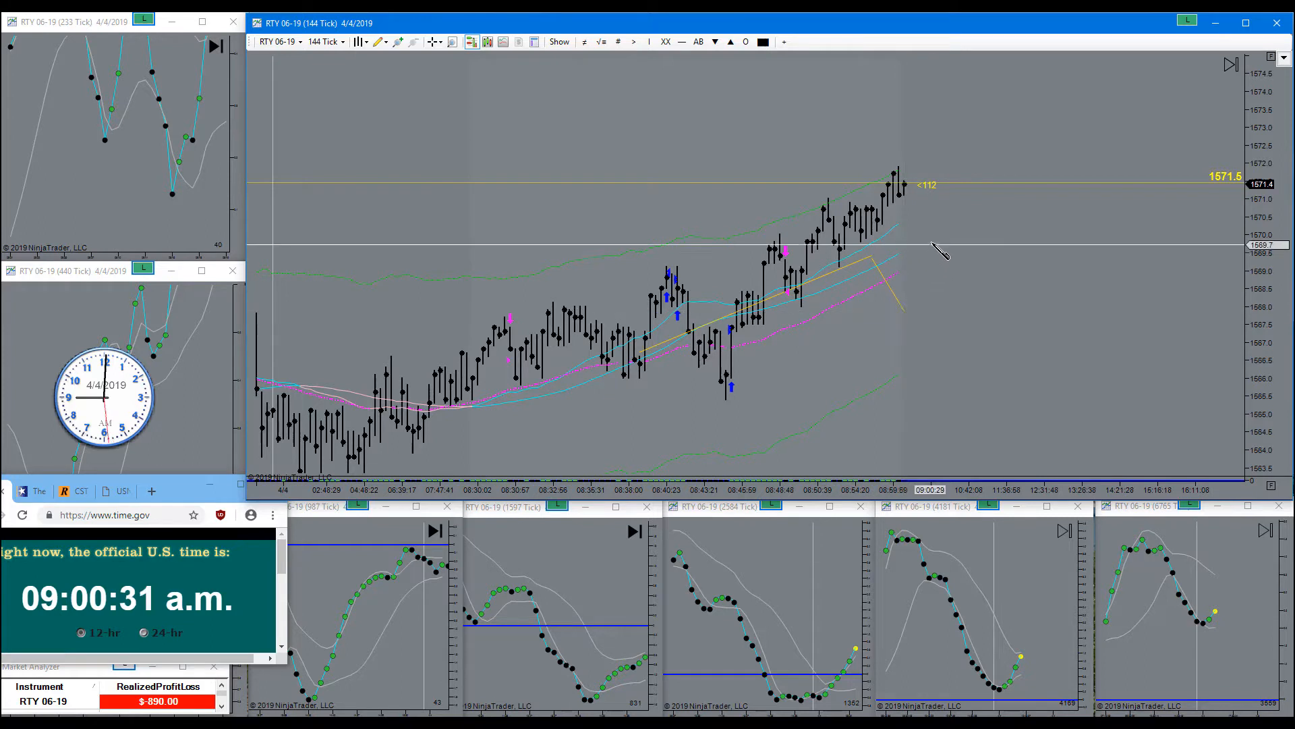
click(939, 243)
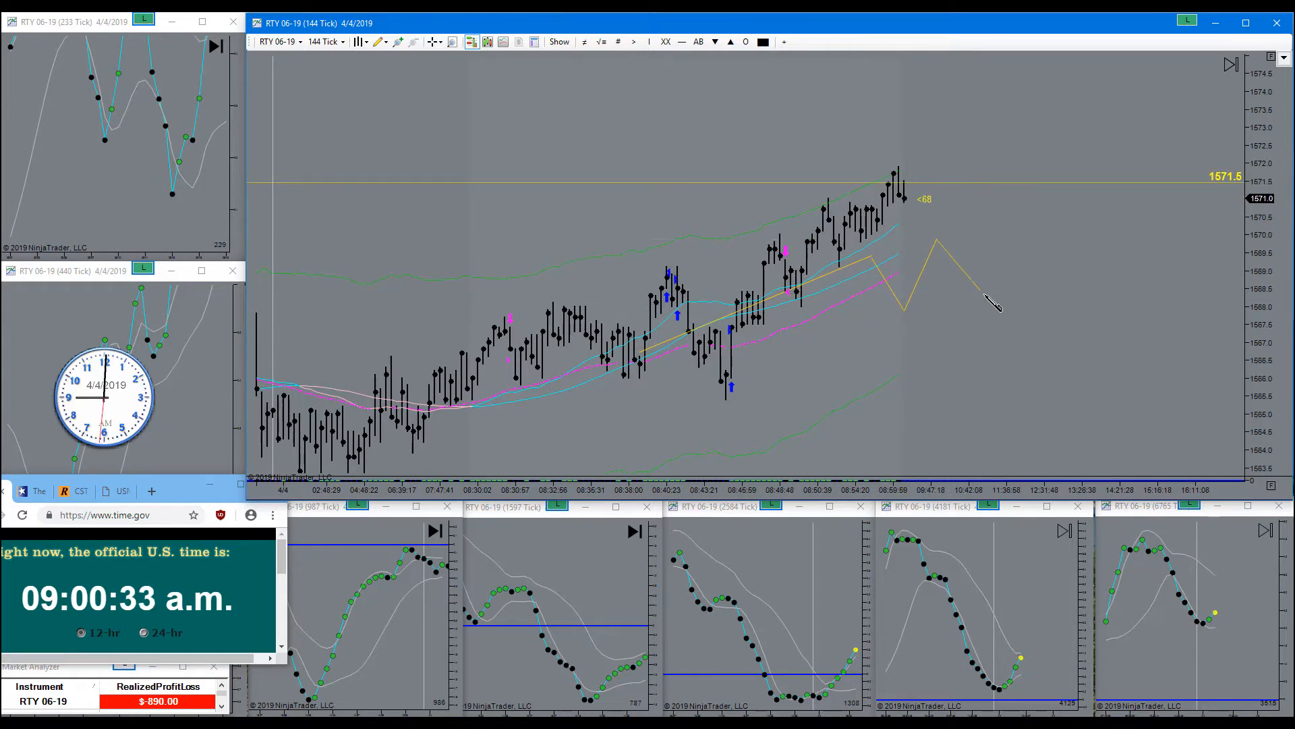
click(980, 288)
click(1018, 235)
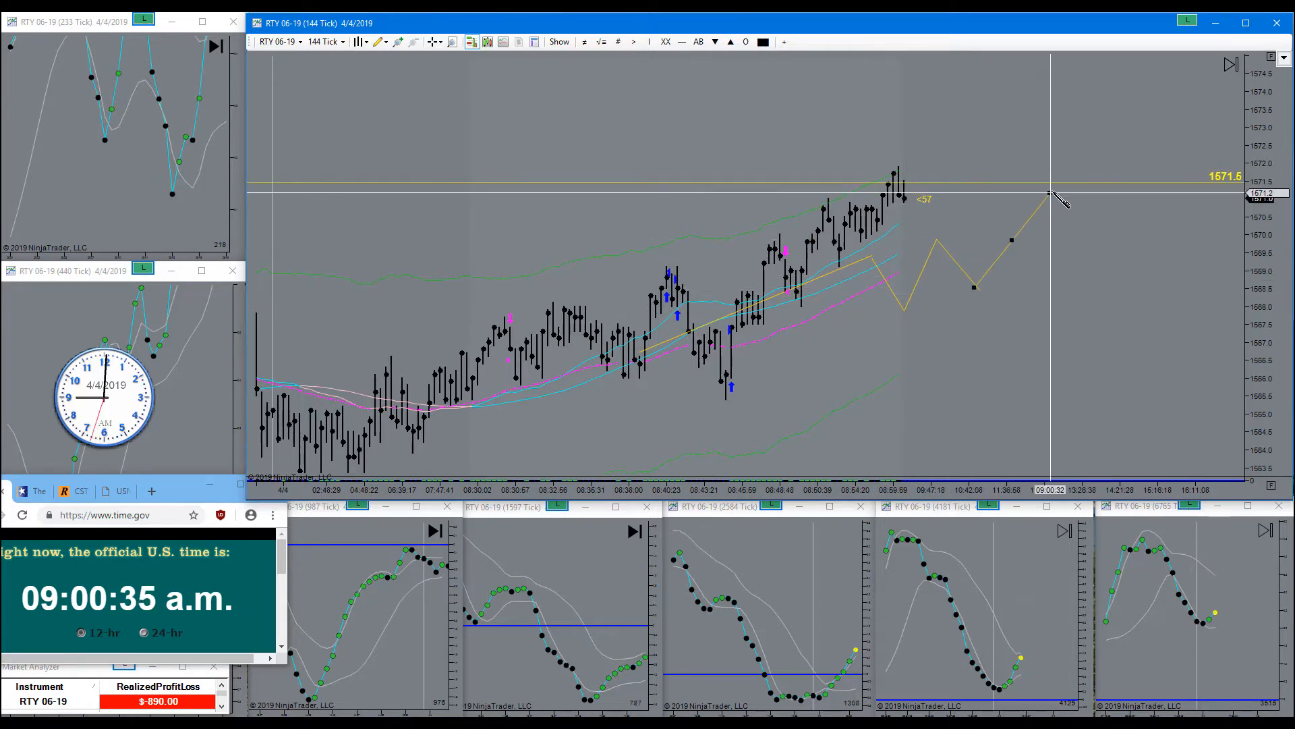
click(1068, 192)
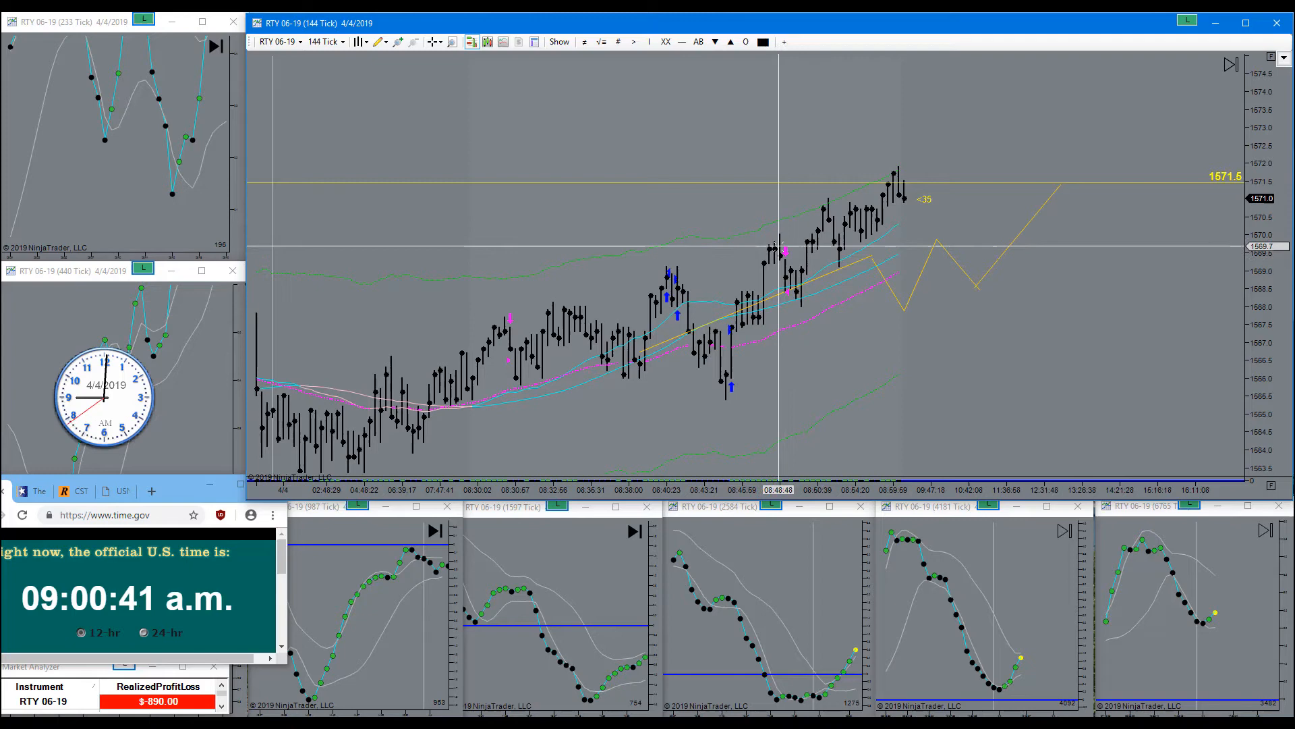
Step: Remove the orange trend line from the chart
right_click(846, 266)
click(892, 292)
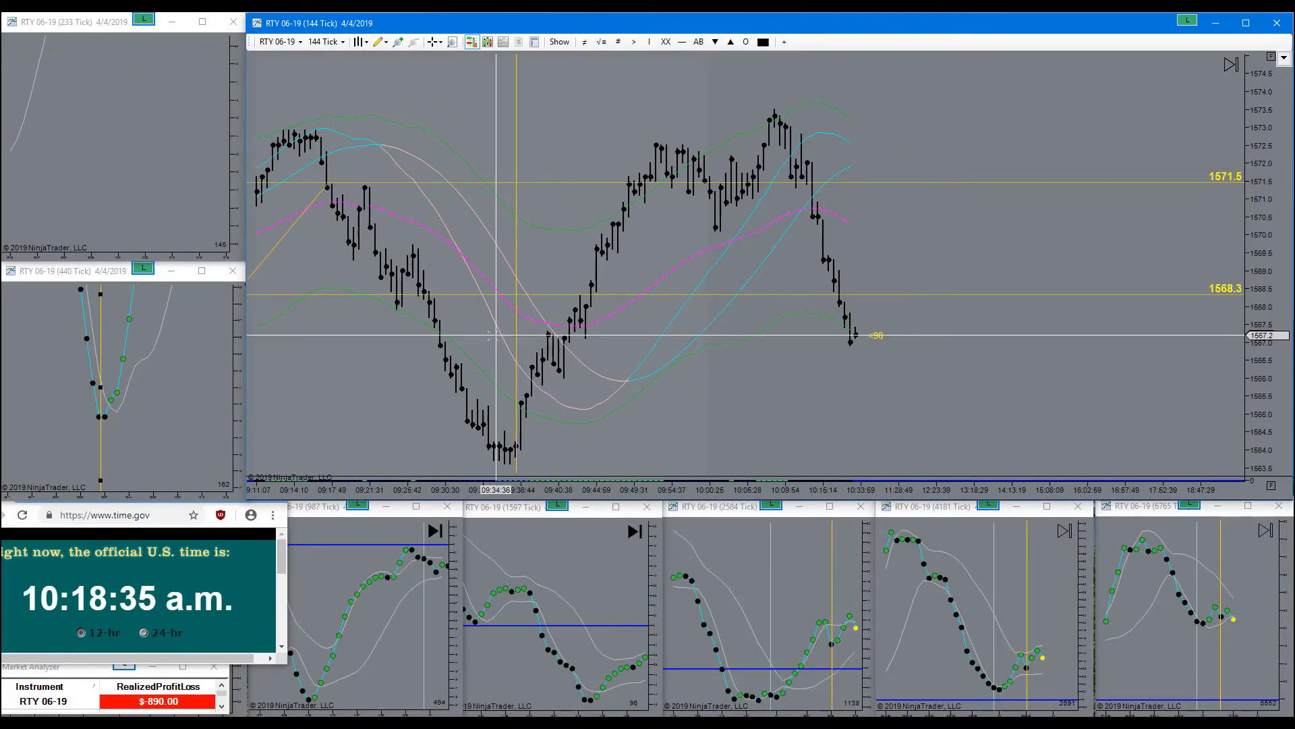
scroll(627, 374, down, 3)
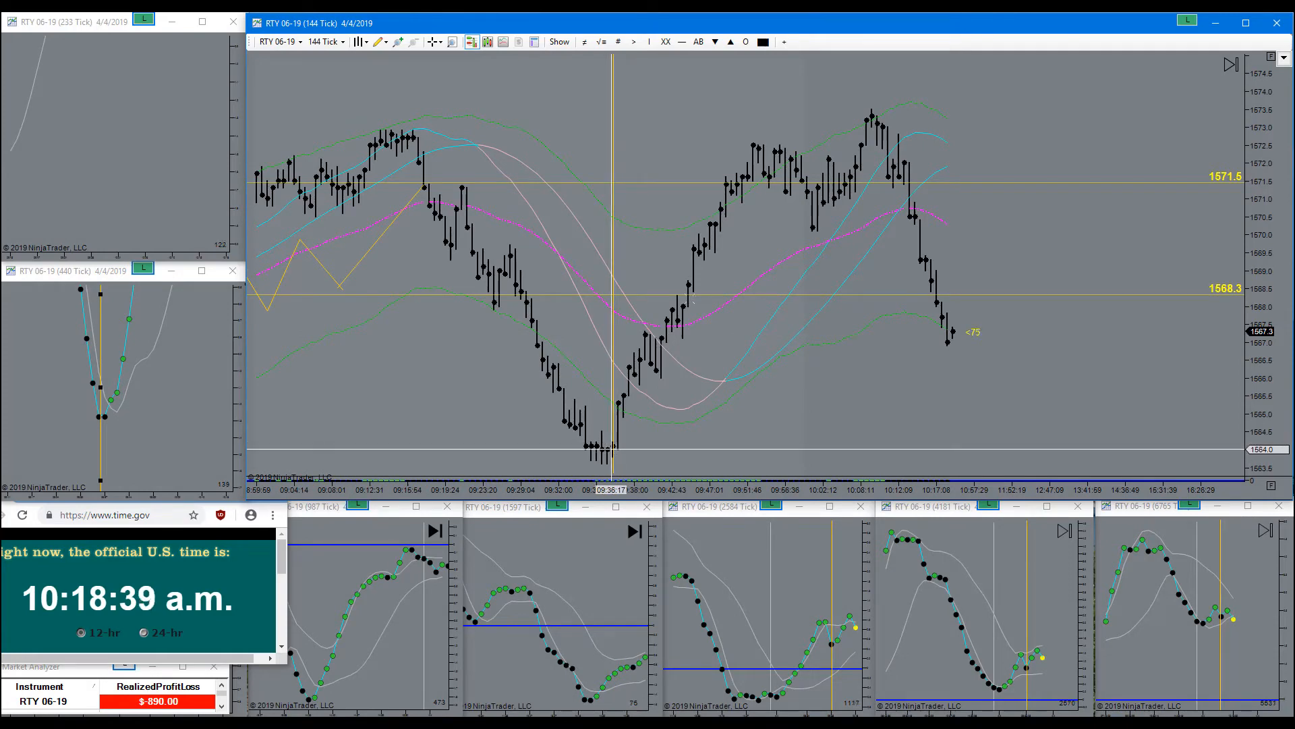
Step: Pan the chart, move the vertical marker to the latest bar, and compress the price scale
drag(1049, 259, 809, 263)
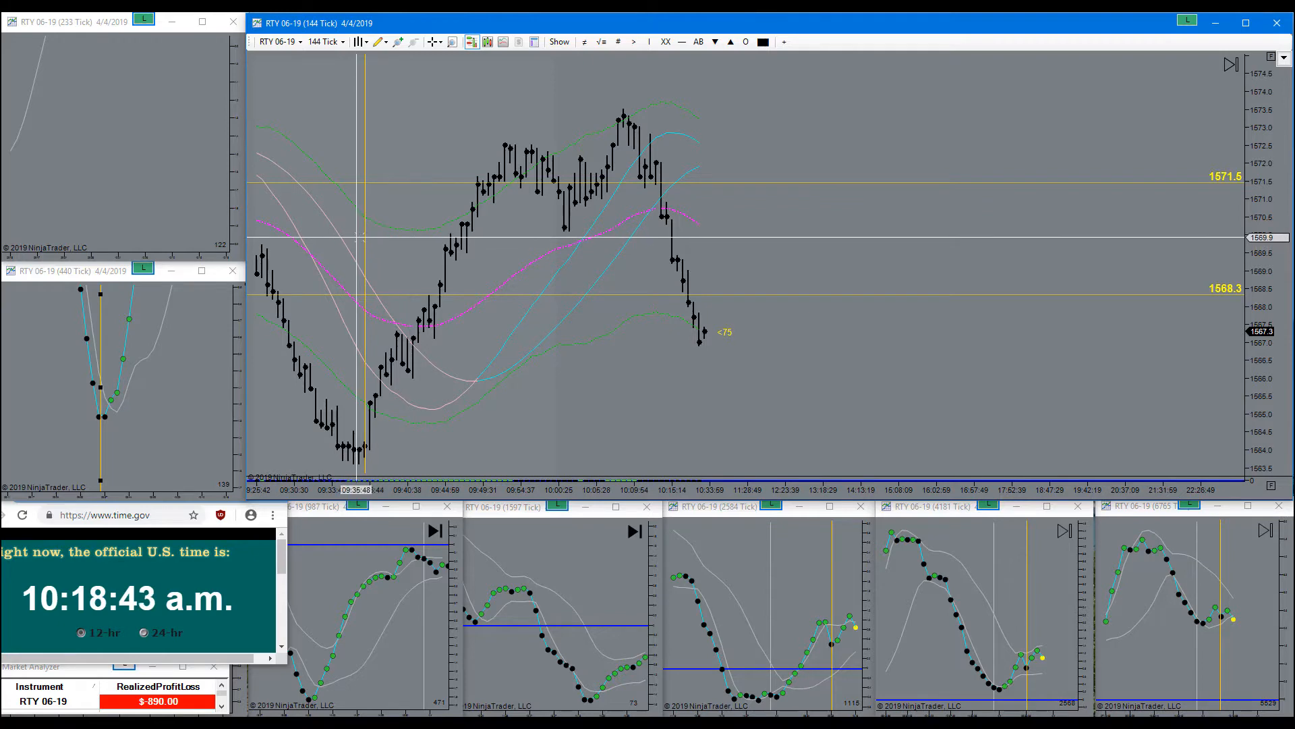
drag(367, 238, 711, 261)
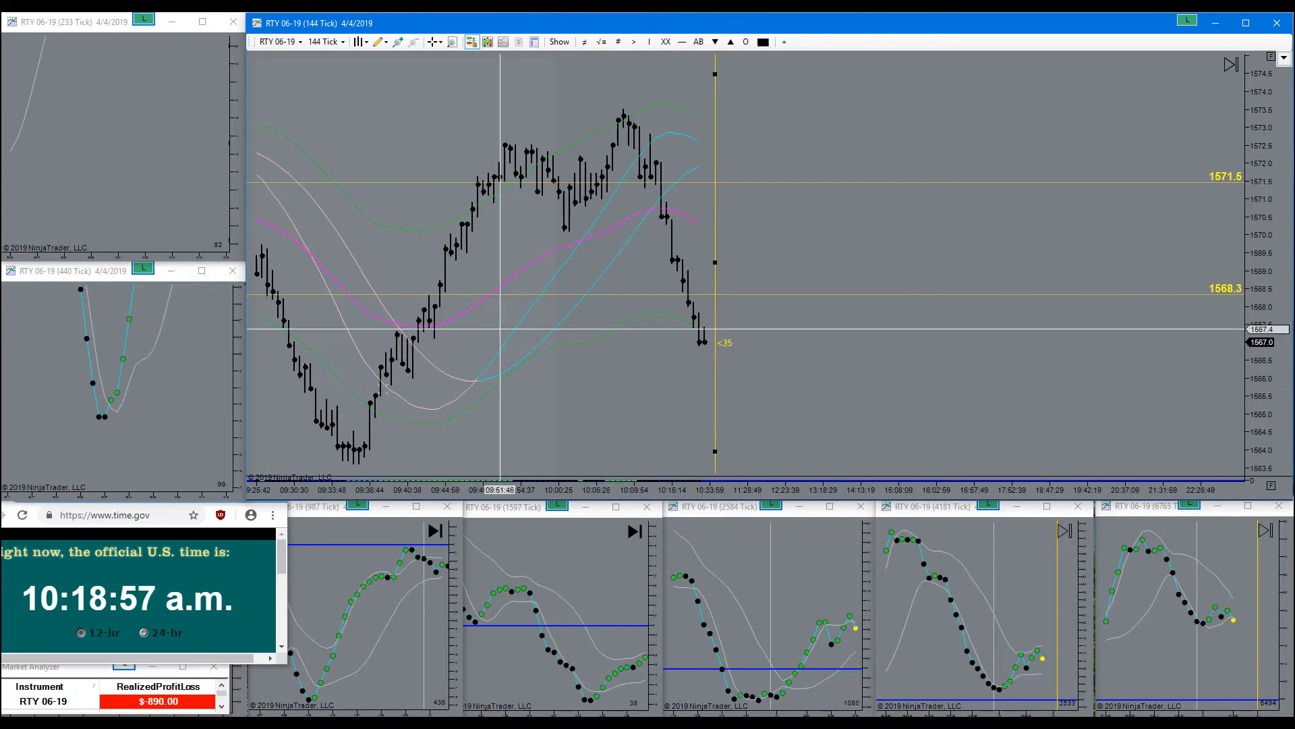
drag(576, 418, 769, 418)
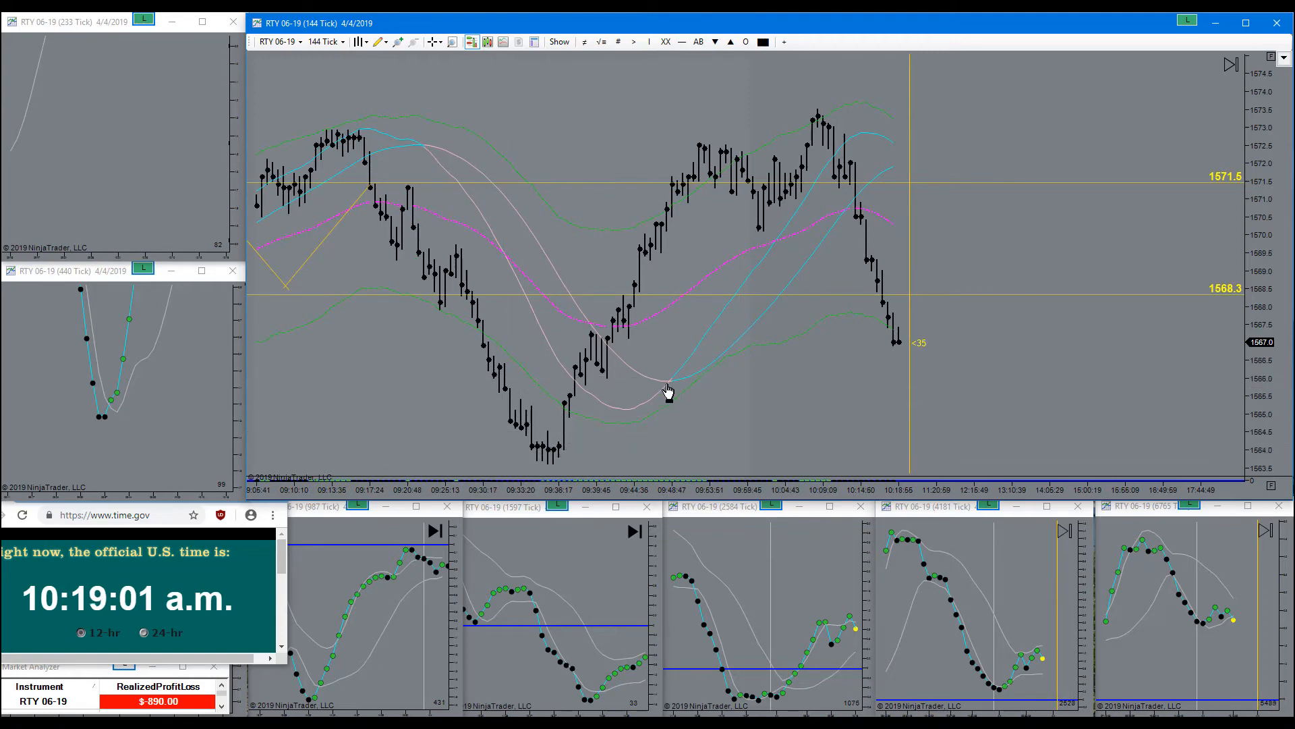
scroll(667, 394, down, 3)
scroll(709, 393, down, 3)
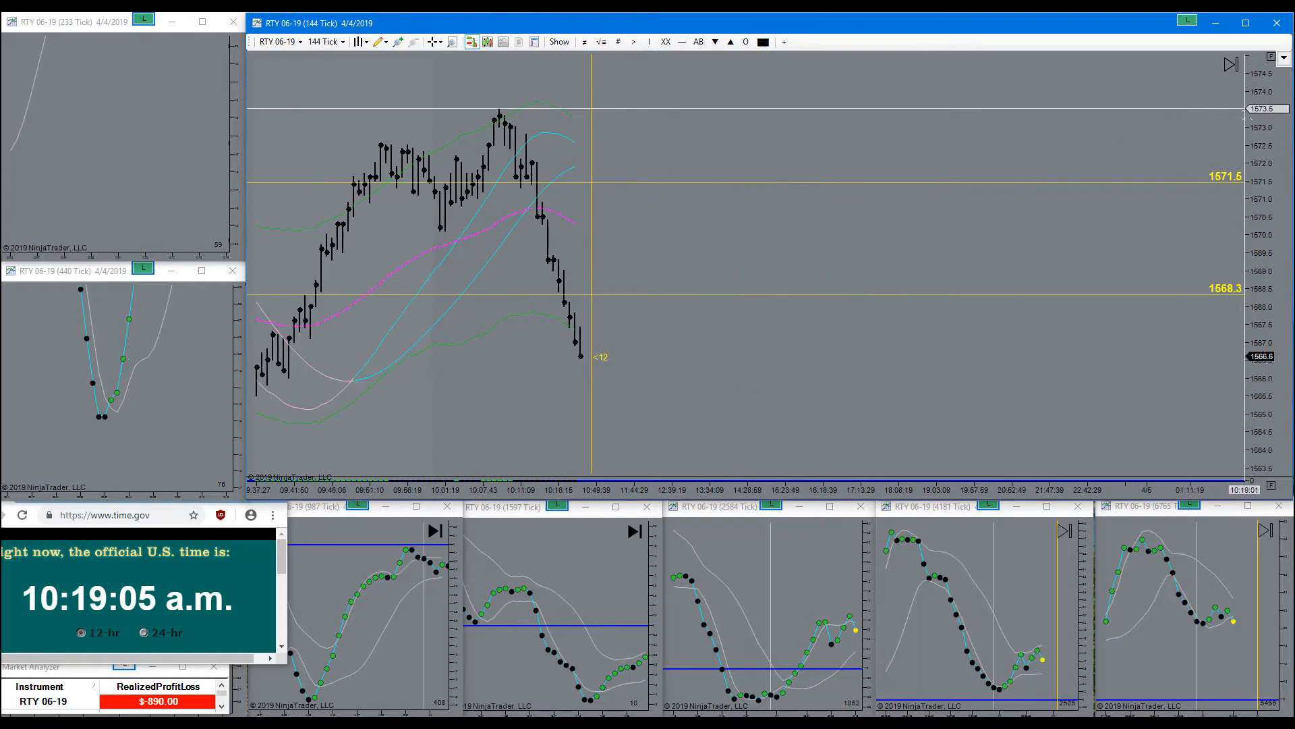
drag(1260, 108, 1260, 152)
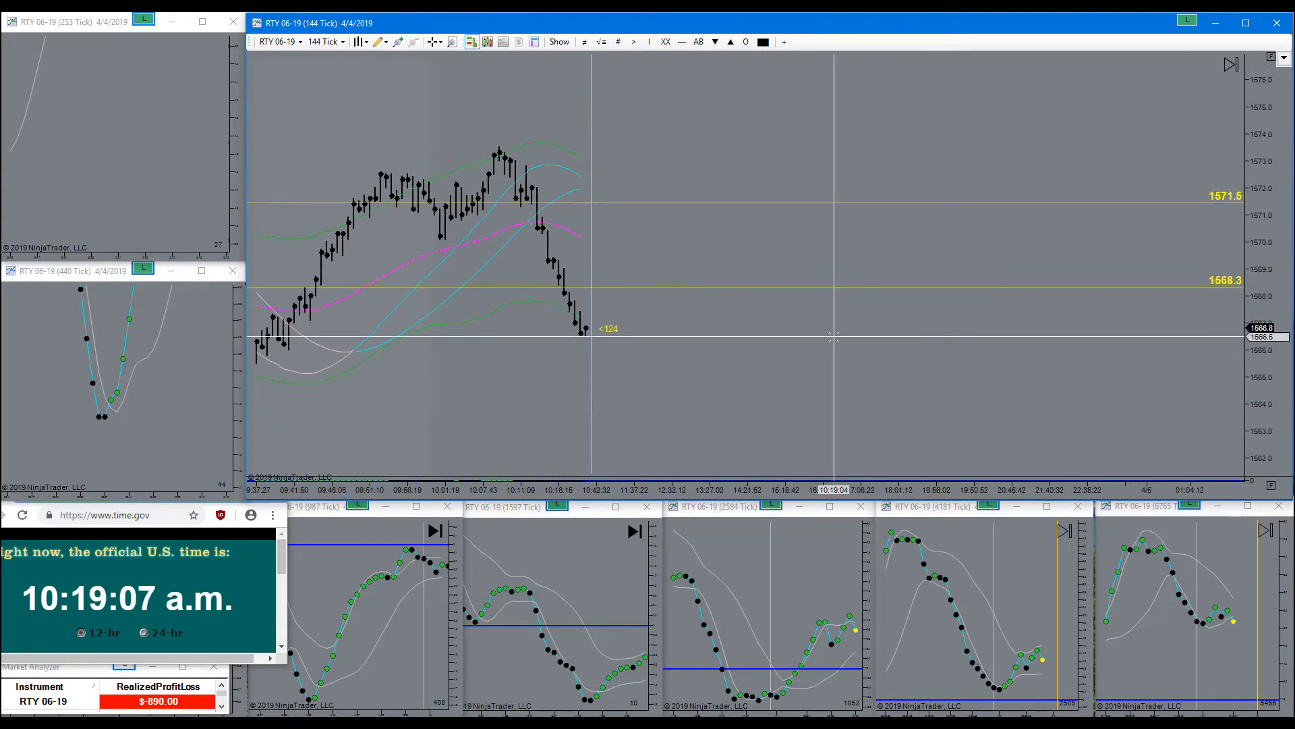
scroll(834, 337, up, 1)
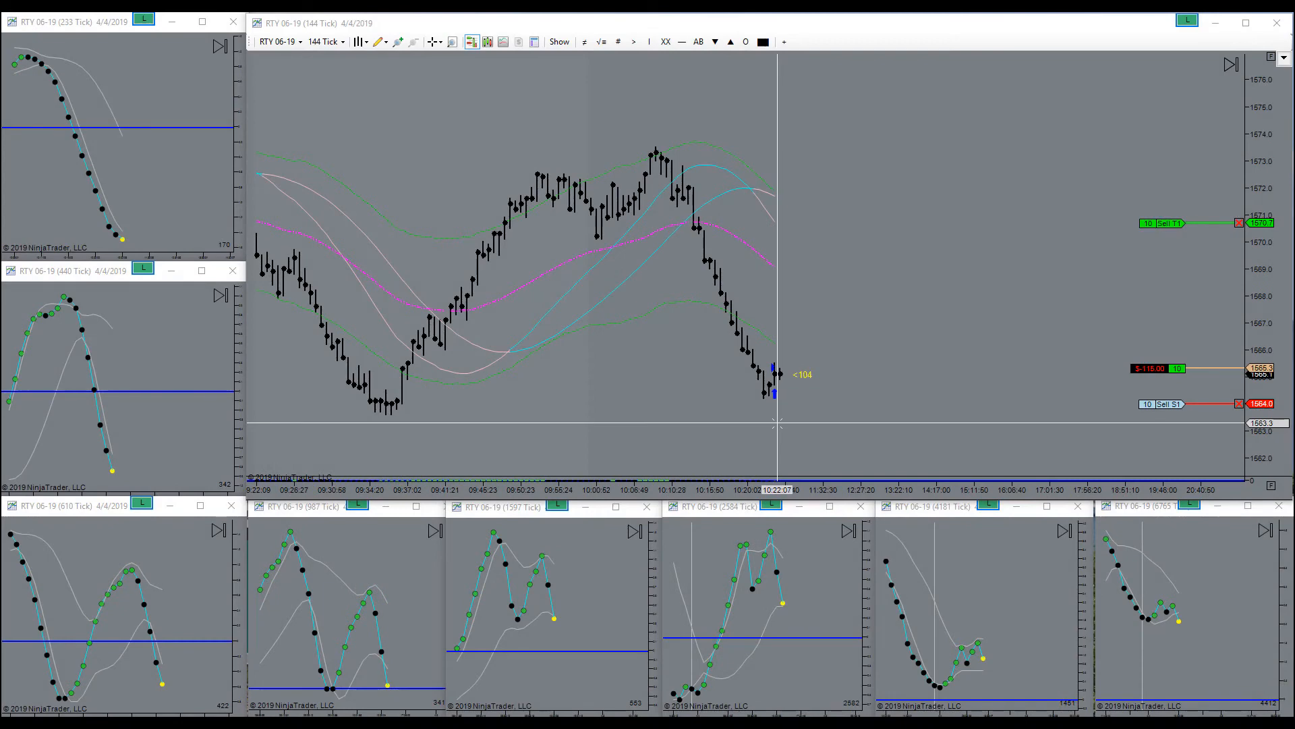
Step: Pan the chart to follow price as the long runs toward its 1570.3 target
drag(779, 425, 908, 425)
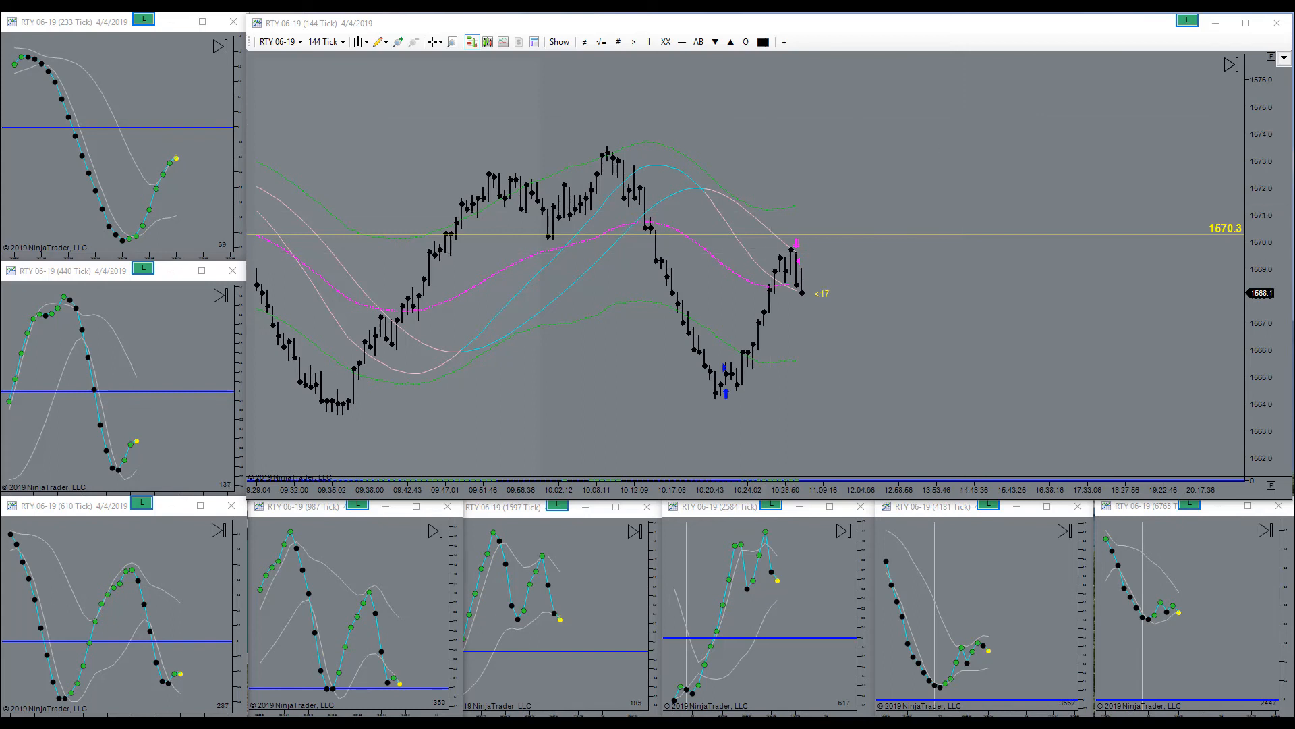
Step: Bring the official time clock and the Market Analyzer showing $1,095 realized P&L to the front
key(alt+Tab)
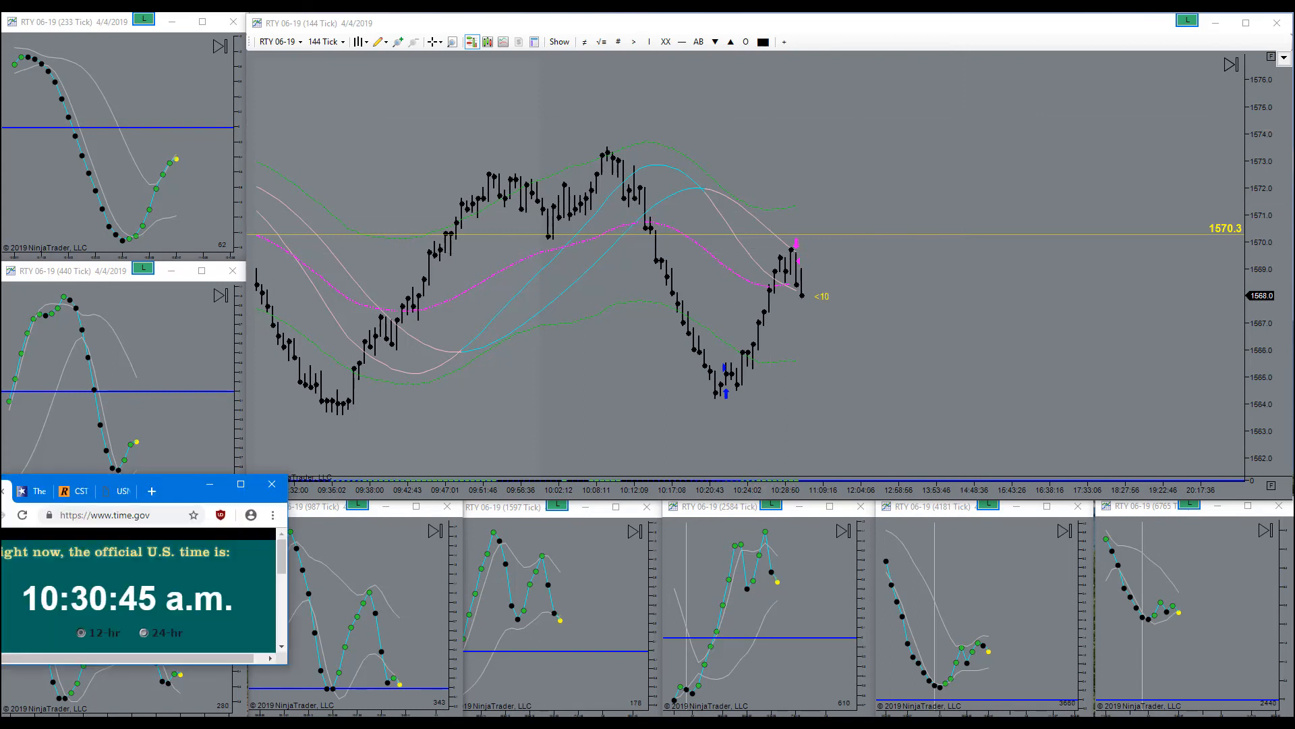
key(alt+Tab)
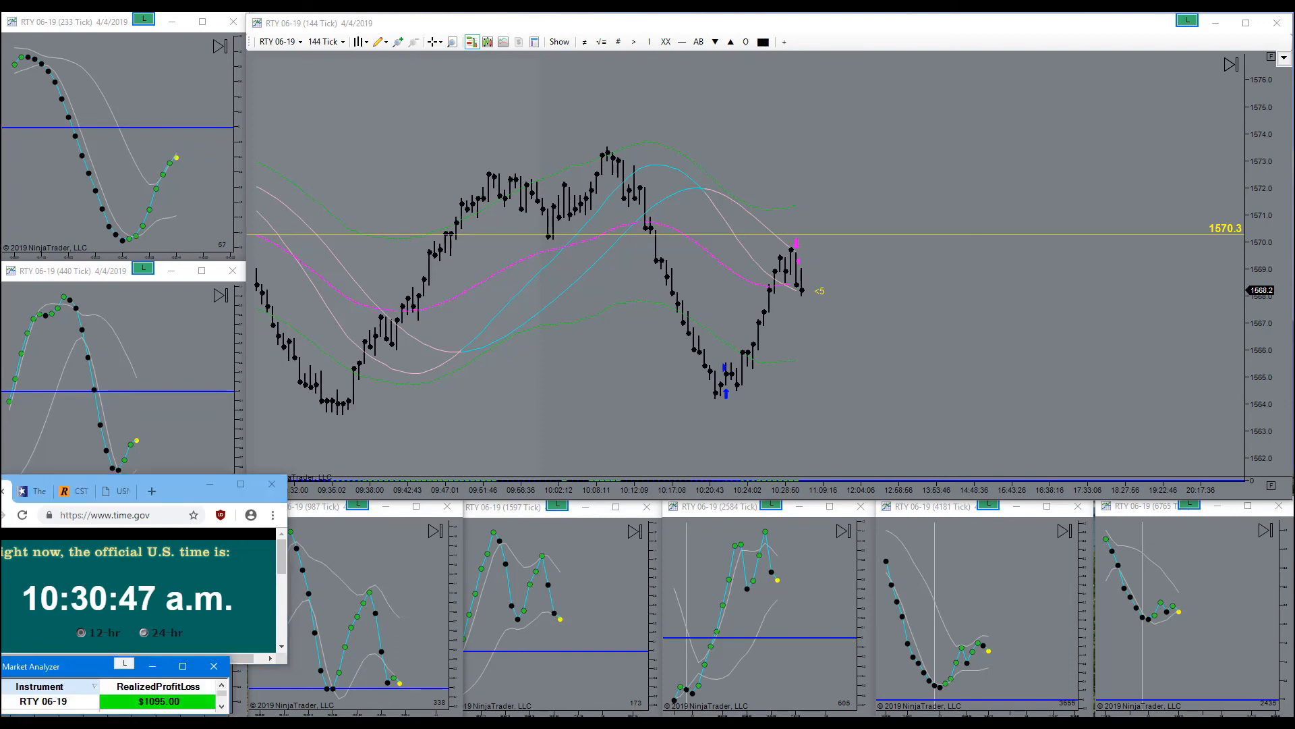